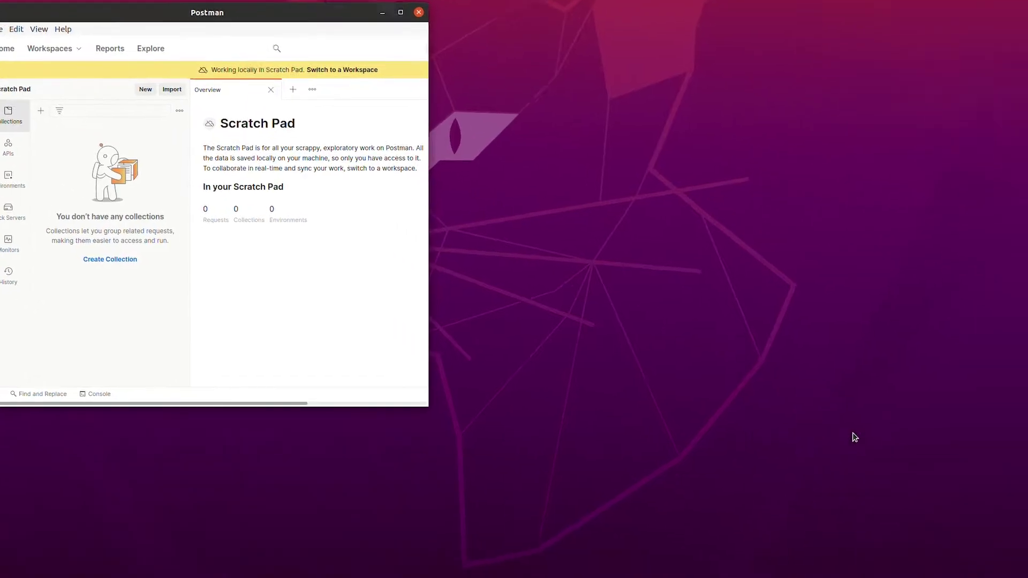
Search the installed applications for "system" and open System Monitor.
click(1021, 569)
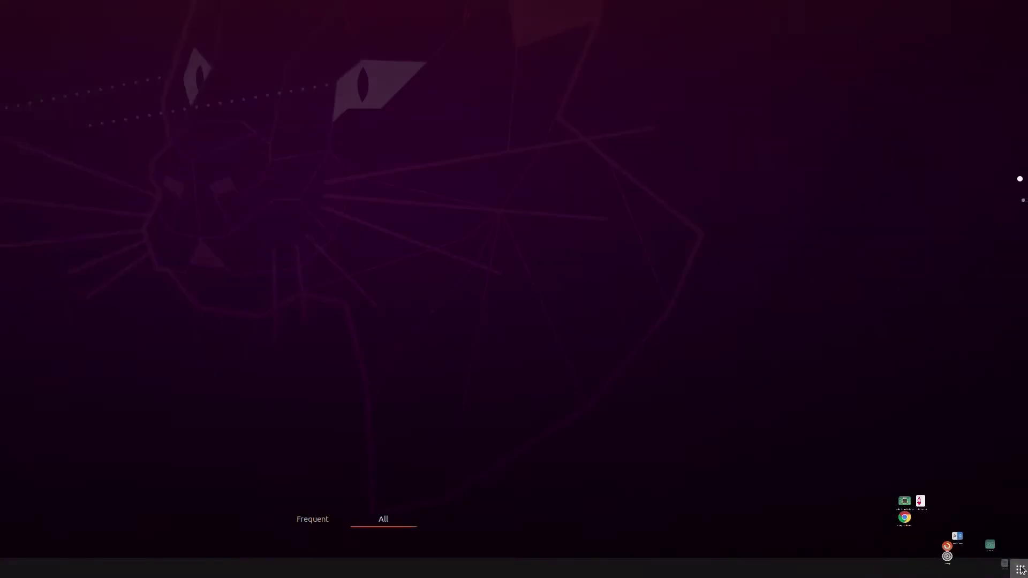
click(477, 26)
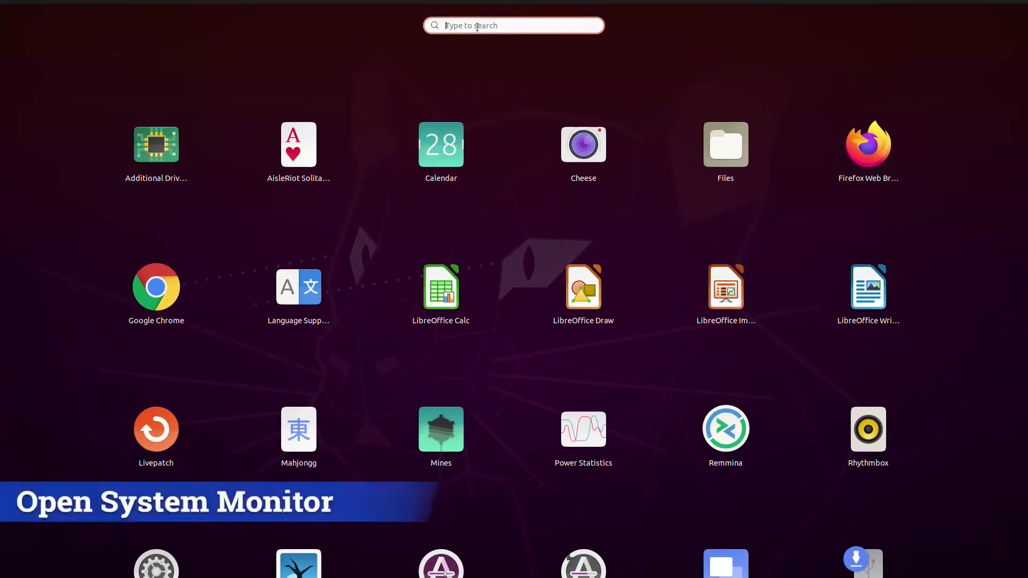
text(sysl)
text(tem)
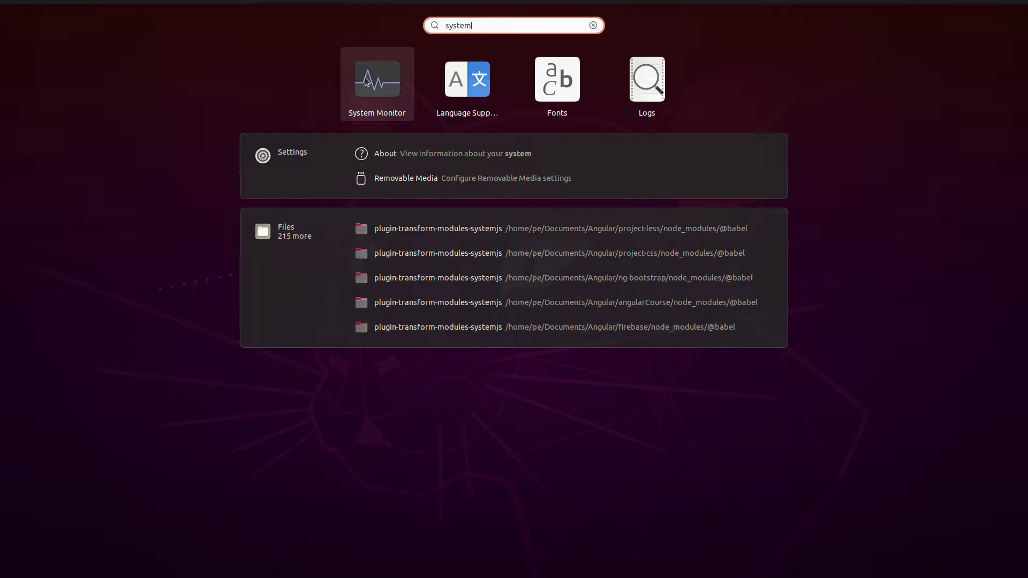
click(376, 83)
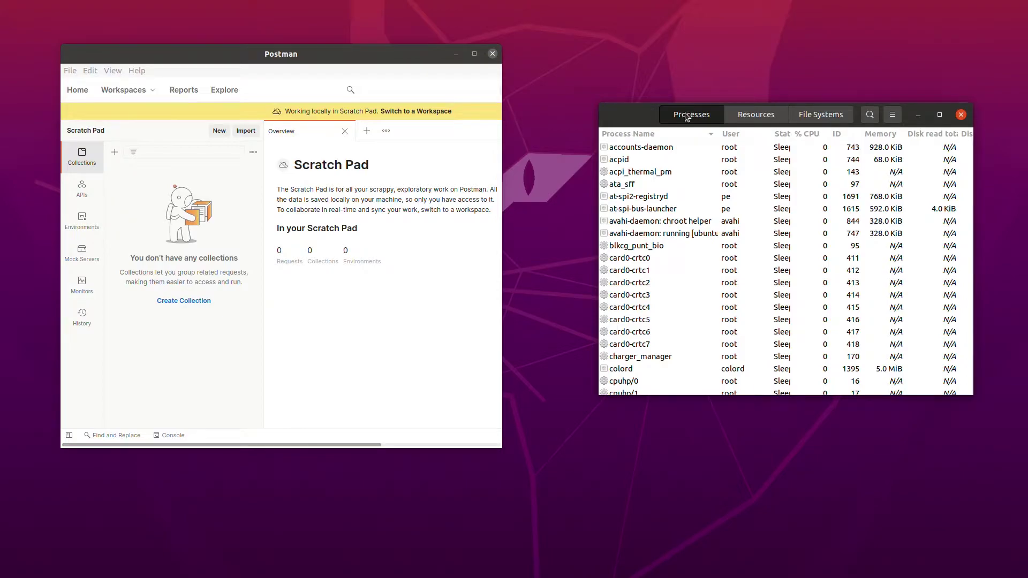
View the resource graphs and the file systems list, widening the Free column to show its full values.
click(749, 121)
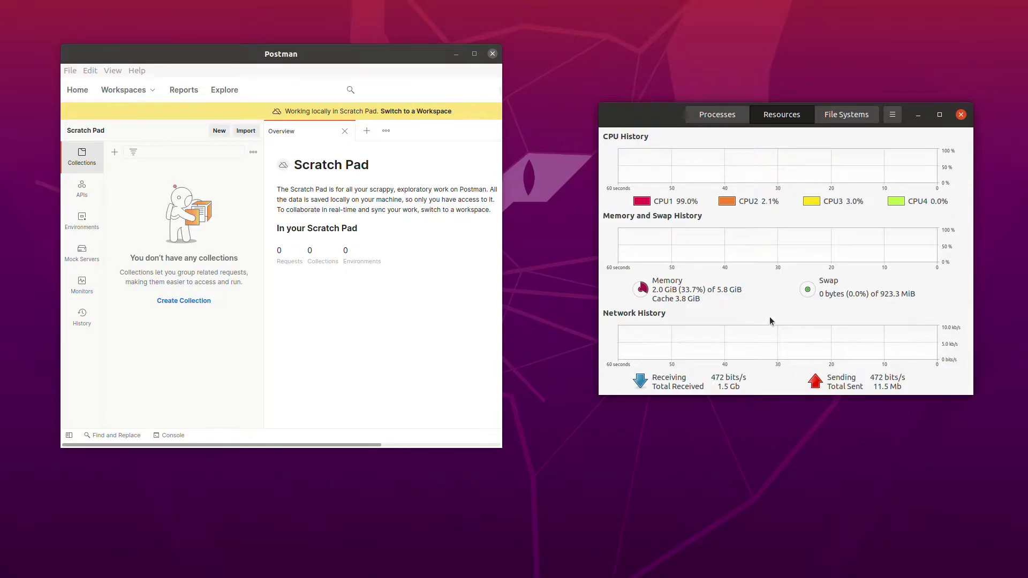
click(833, 116)
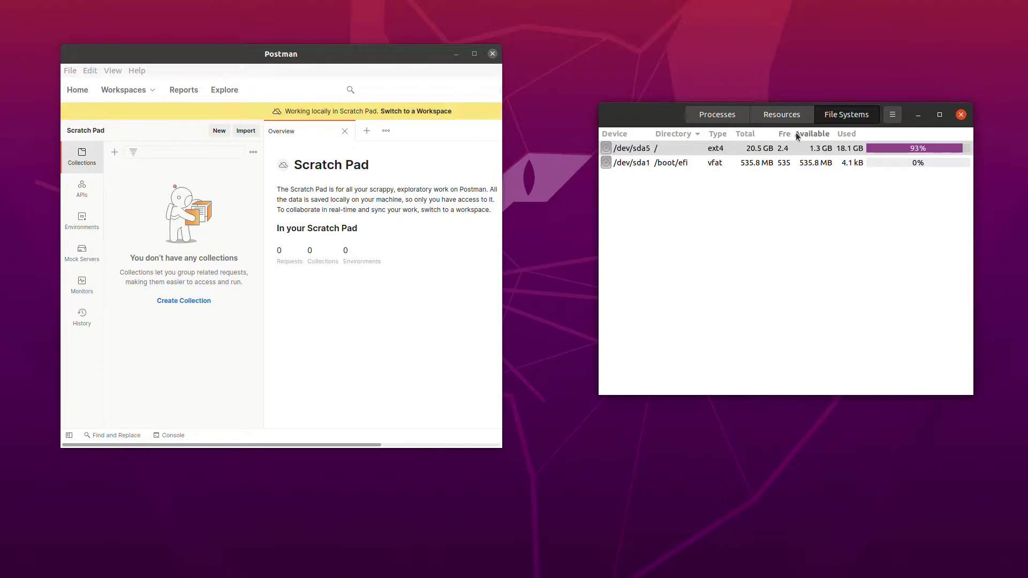
drag(791, 133, 812, 133)
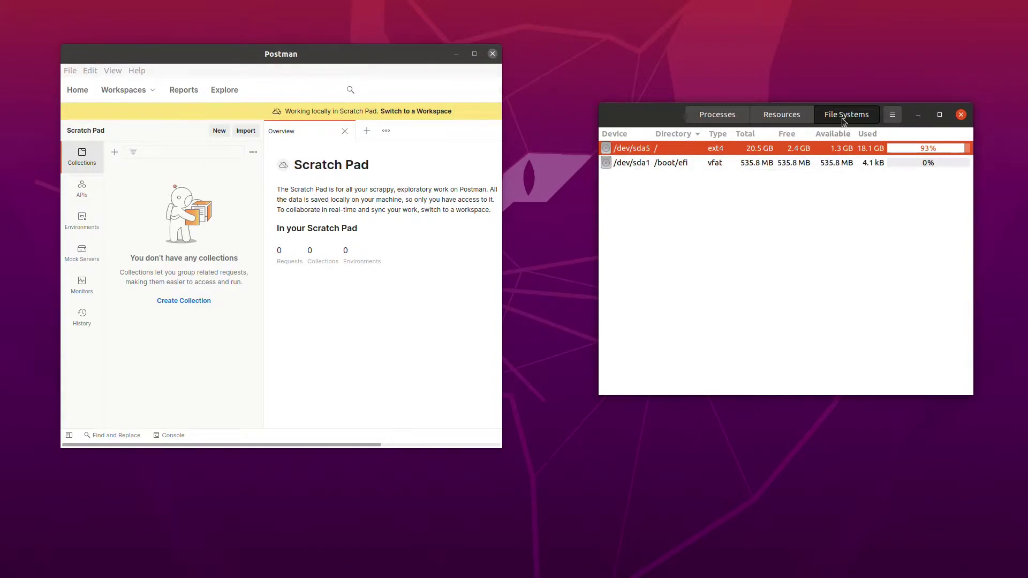
Review the System Monitor preferences for processes, resources and file systems, including the full list of process information fields.
click(893, 118)
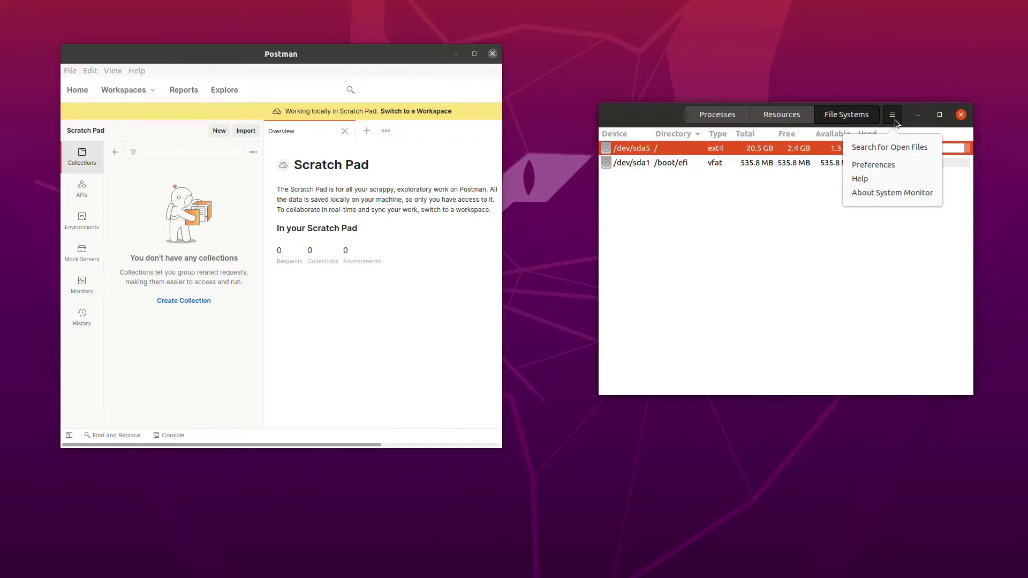
click(879, 164)
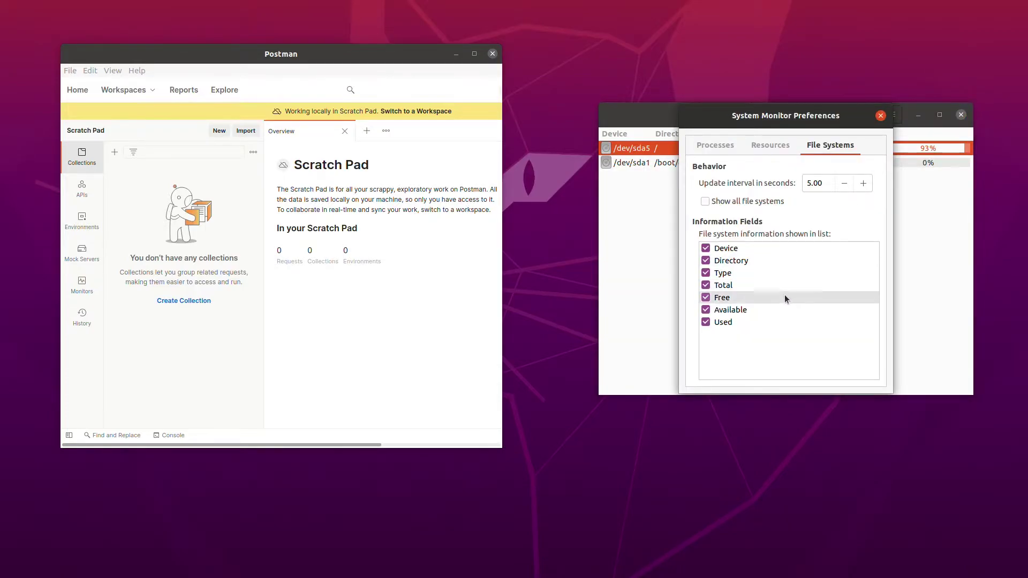
click(711, 145)
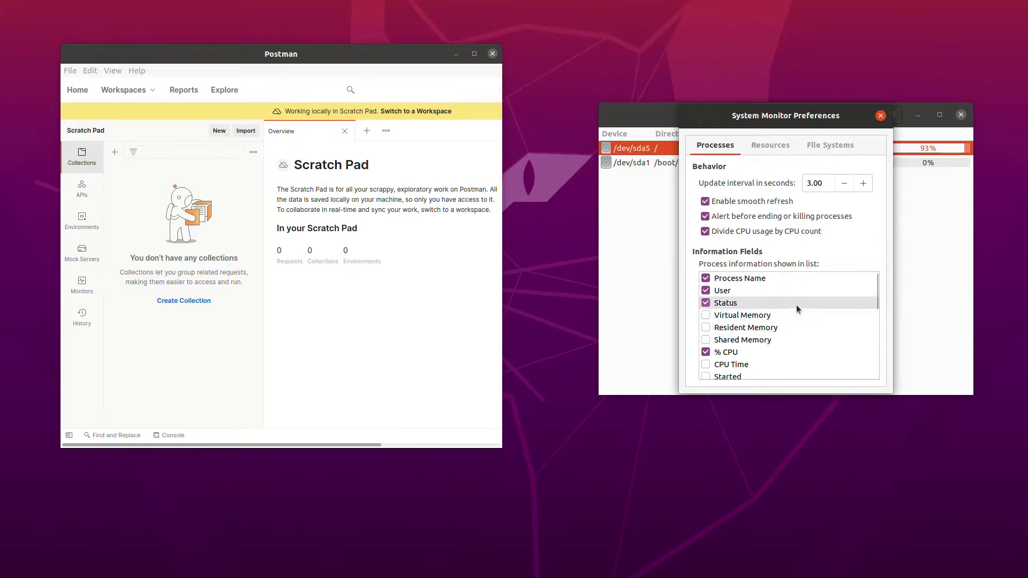
drag(877, 299, 865, 379)
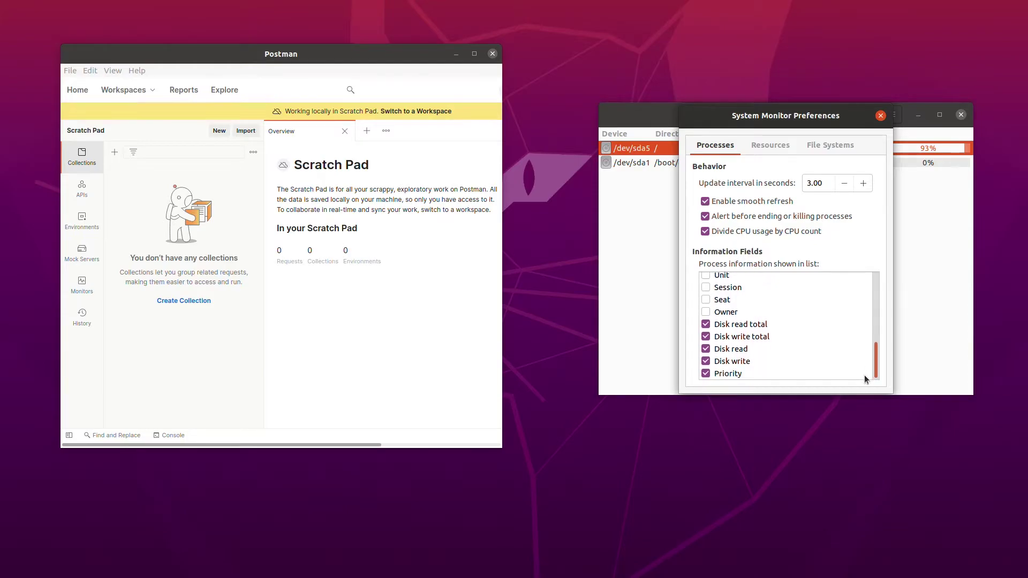
click(764, 146)
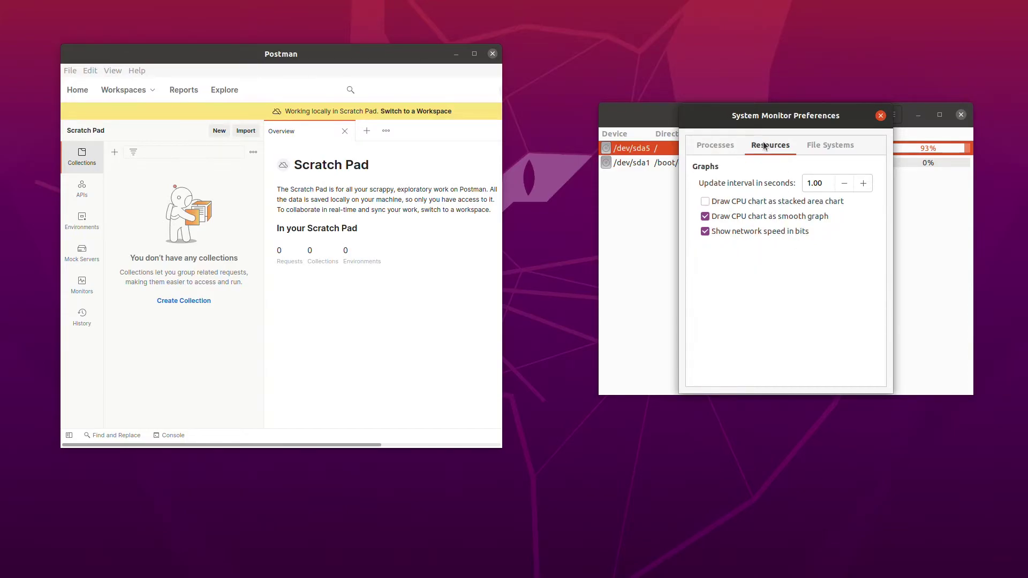
click(819, 147)
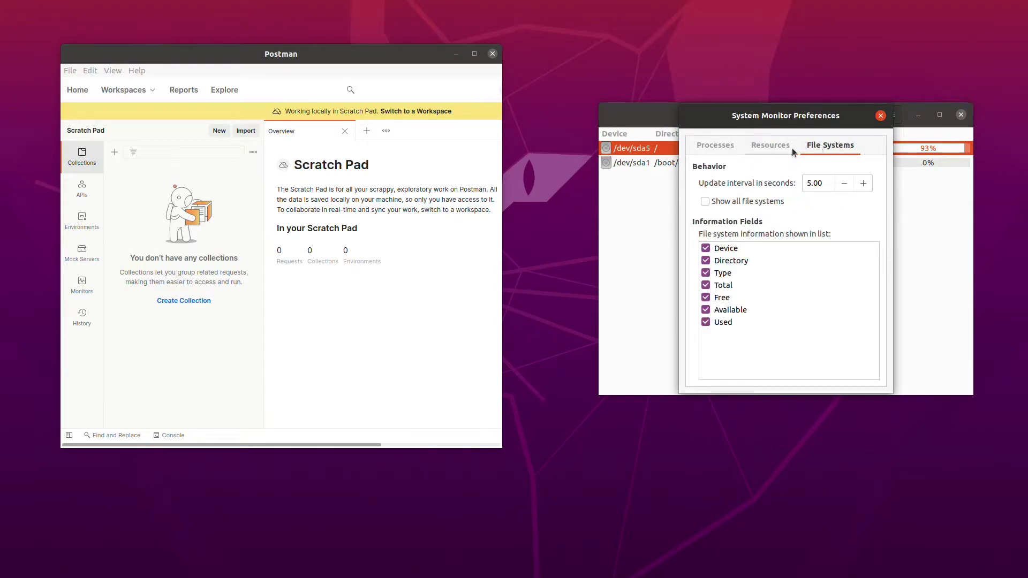
click(880, 117)
Enable Show all file systems in the preferences and display the file systems list.
click(717, 115)
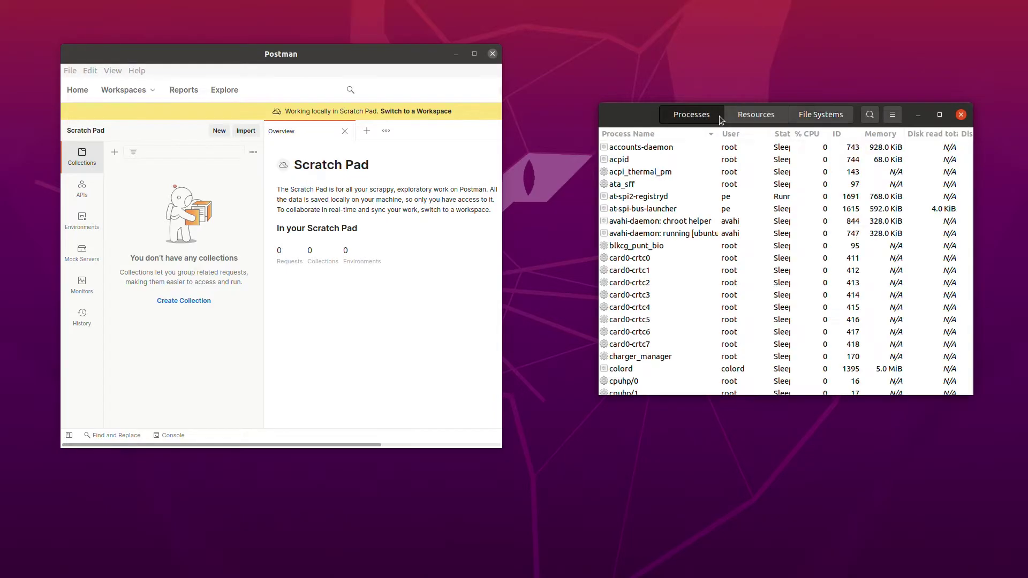
click(891, 116)
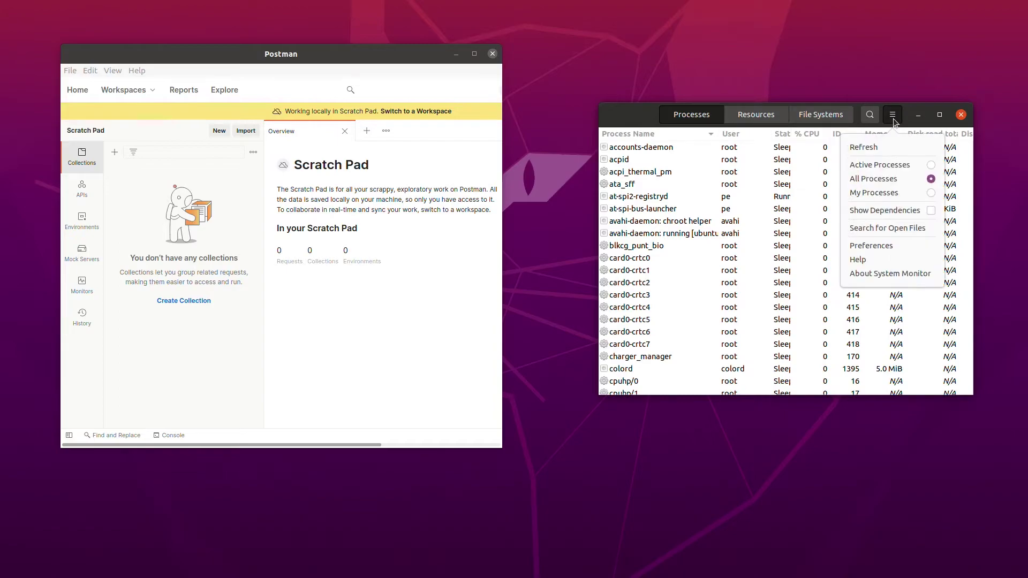
click(875, 246)
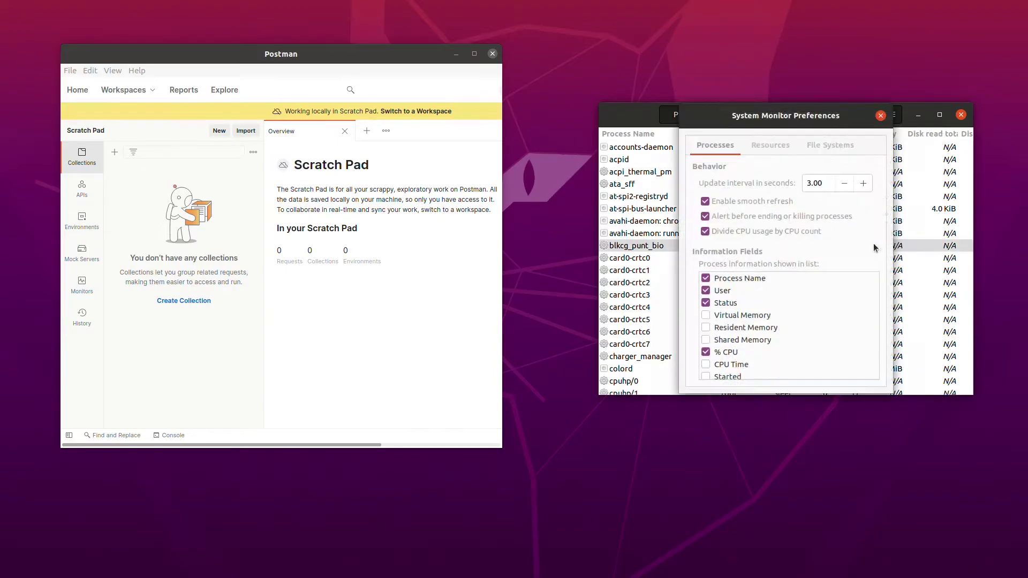
click(827, 149)
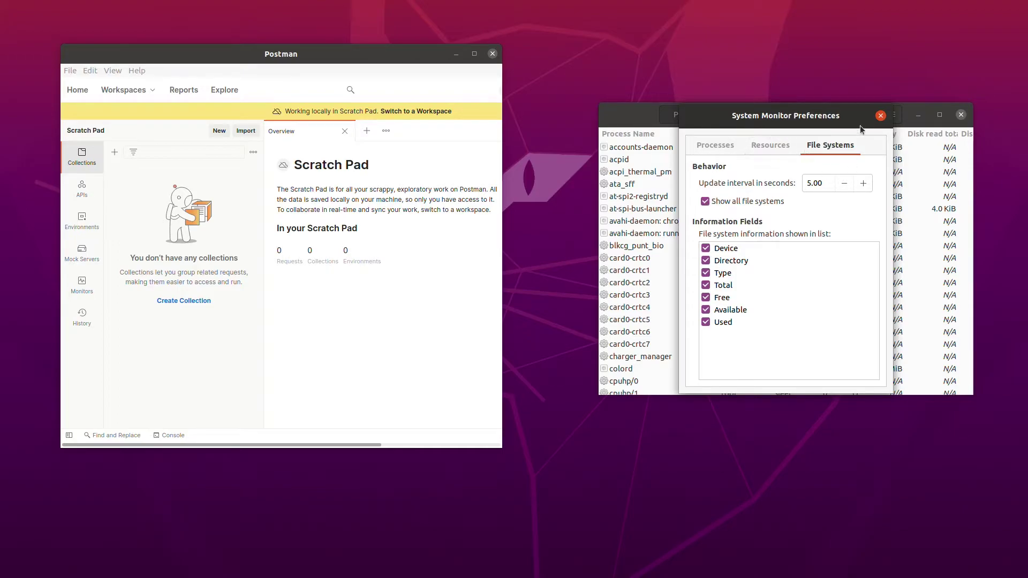
click(880, 115)
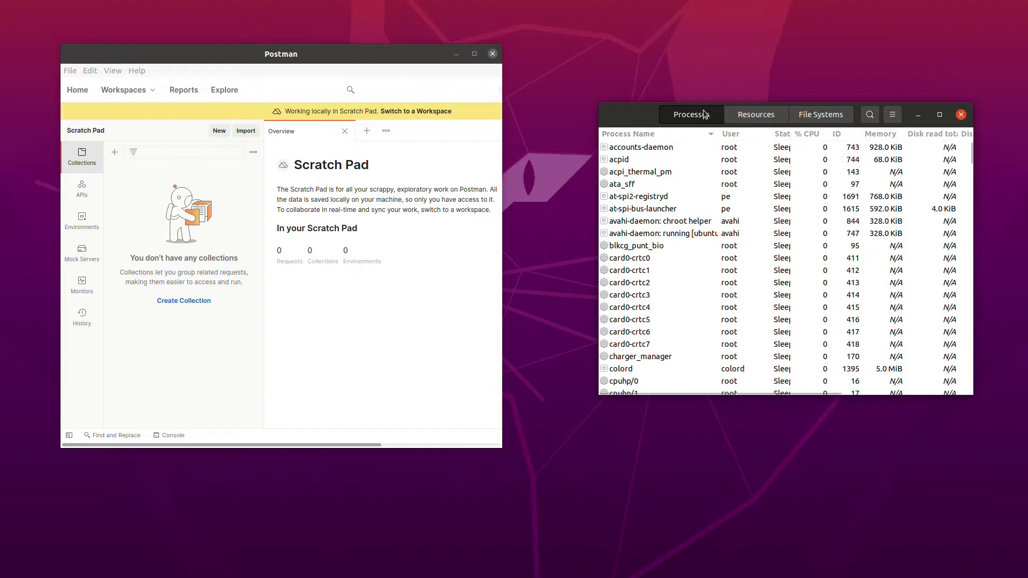
click(809, 117)
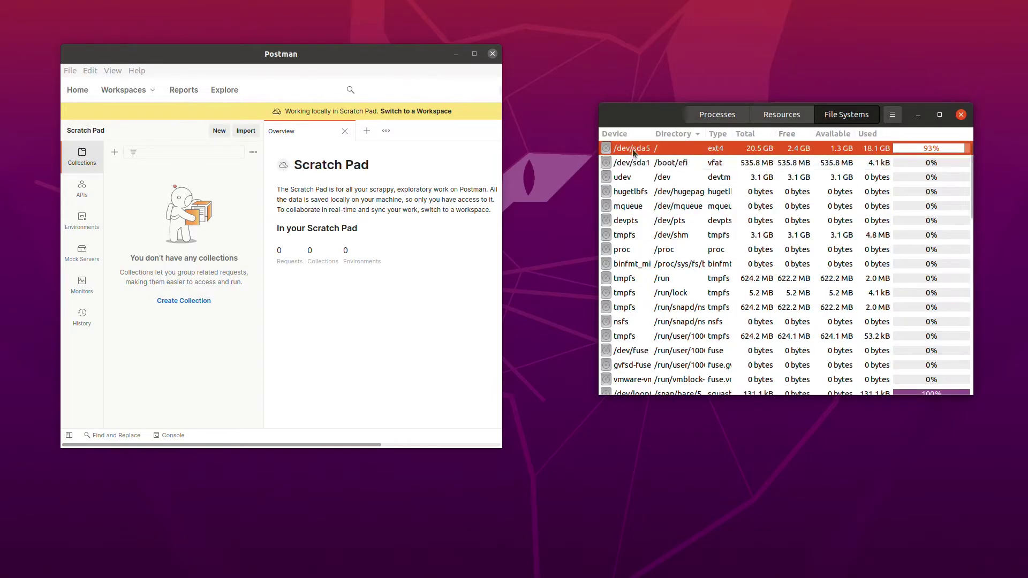
Disable Show all file systems in the preferences and close them.
click(893, 115)
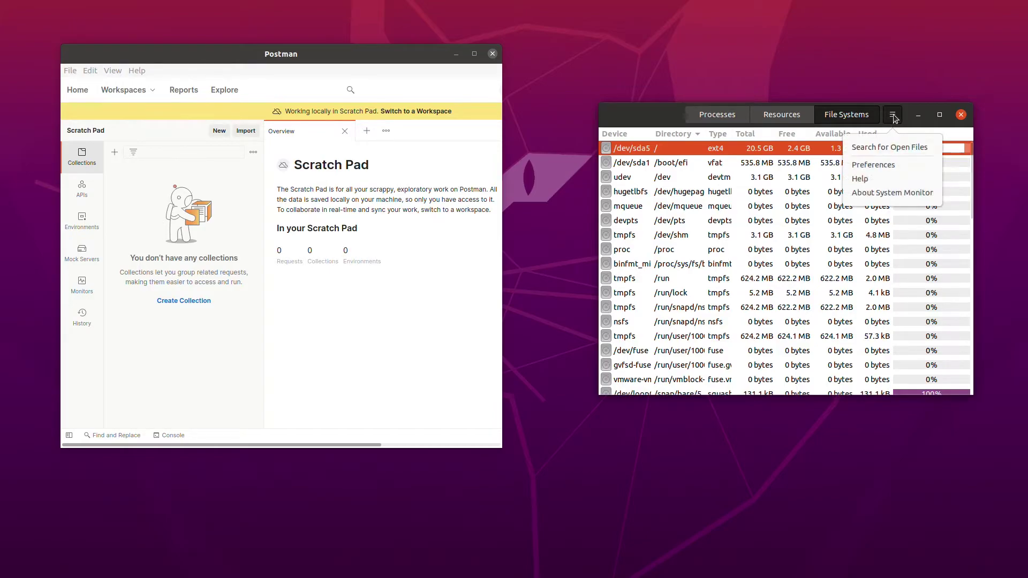
click(883, 163)
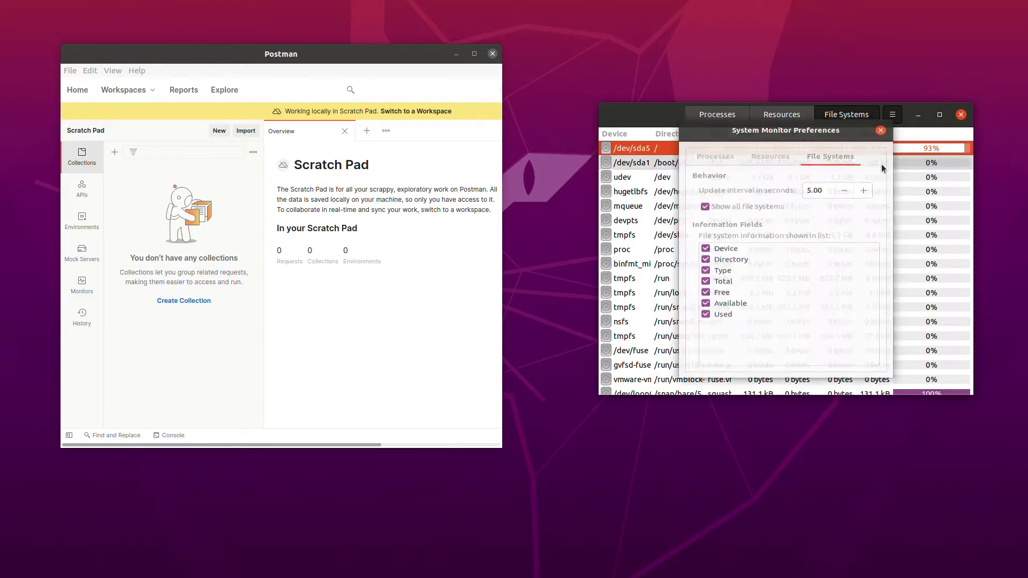
click(742, 204)
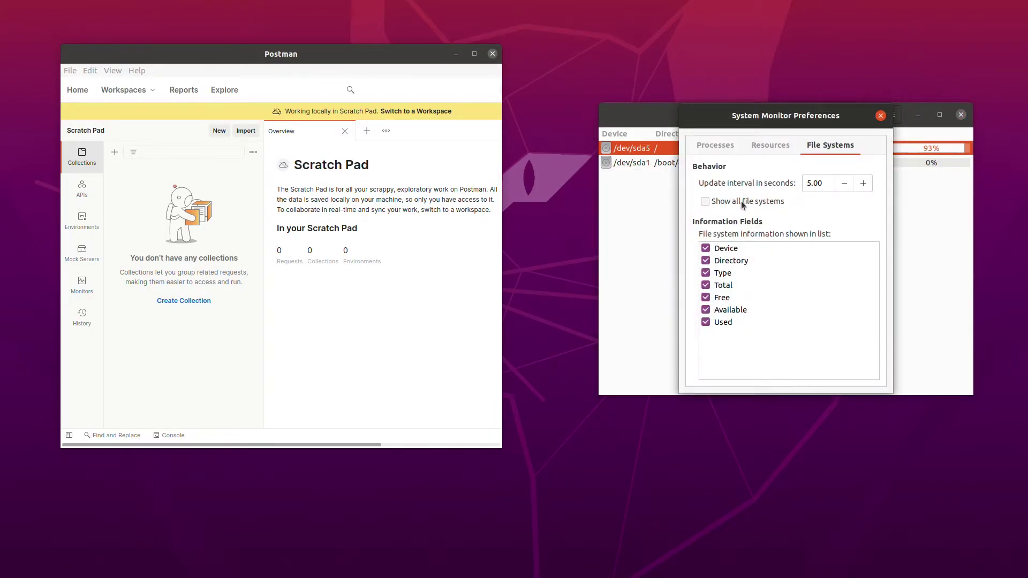
click(881, 117)
Go to the process list and turn on Show Dependencies to display it as a tree.
click(709, 120)
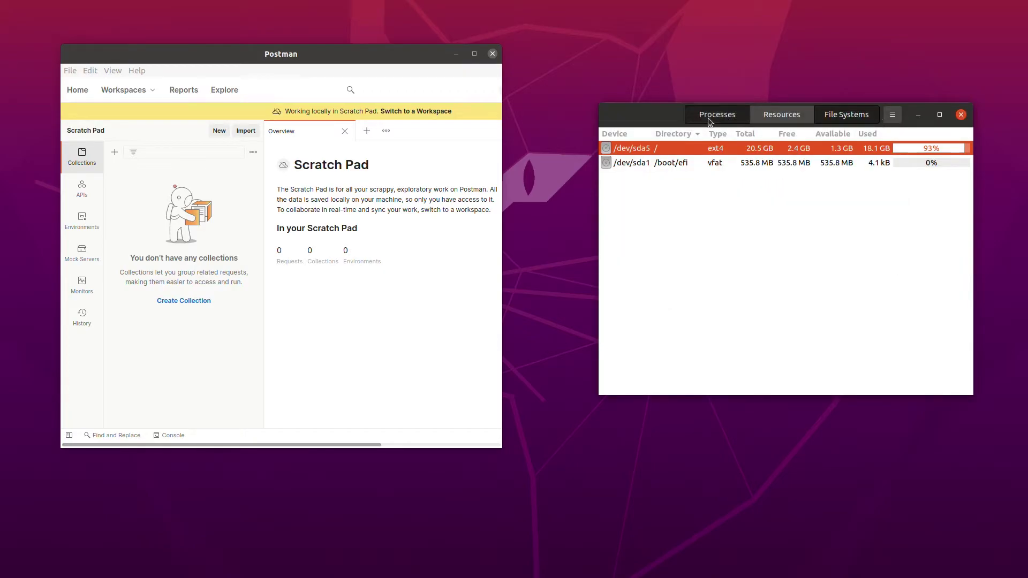
click(892, 115)
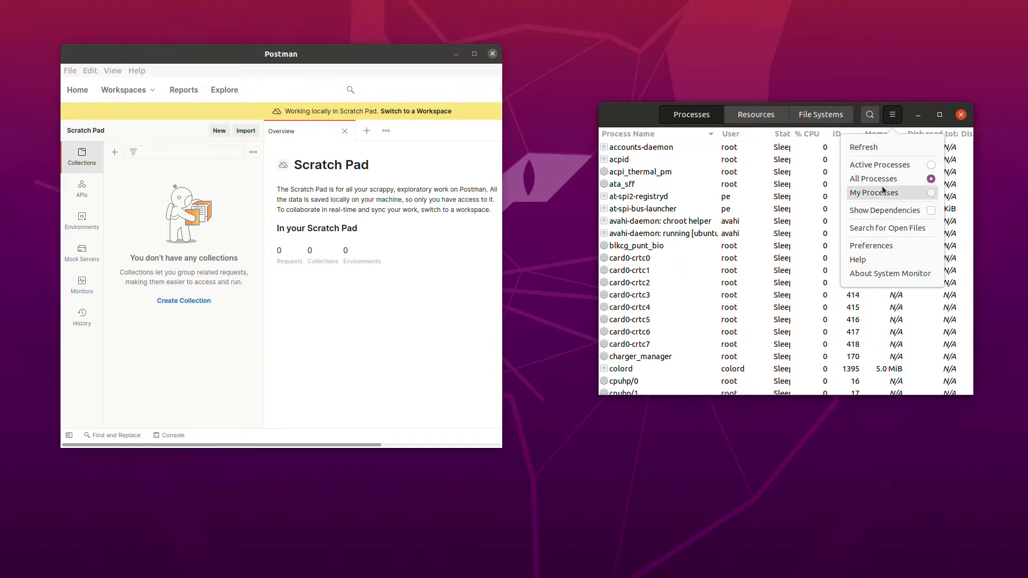
click(930, 211)
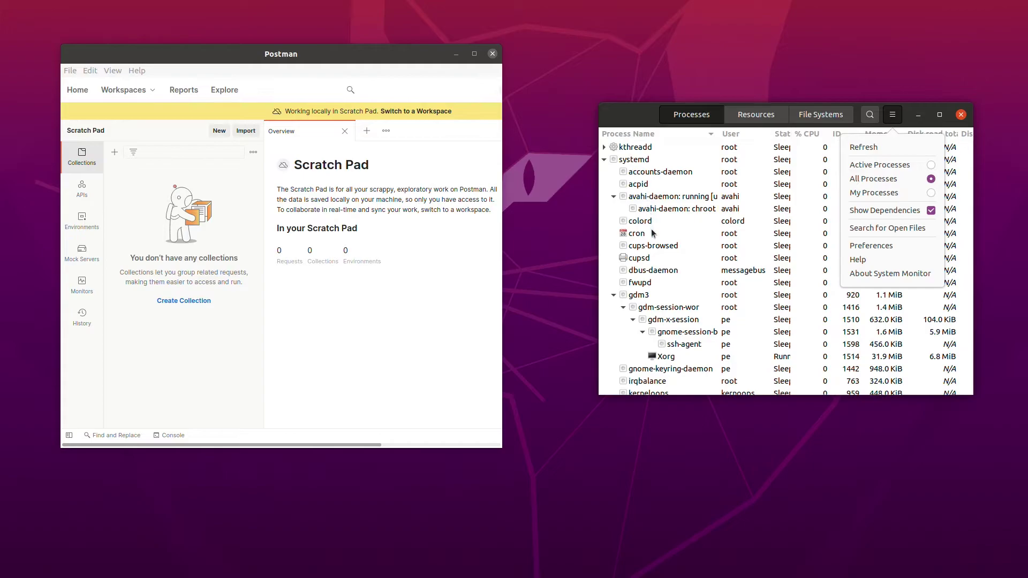
click(659, 298)
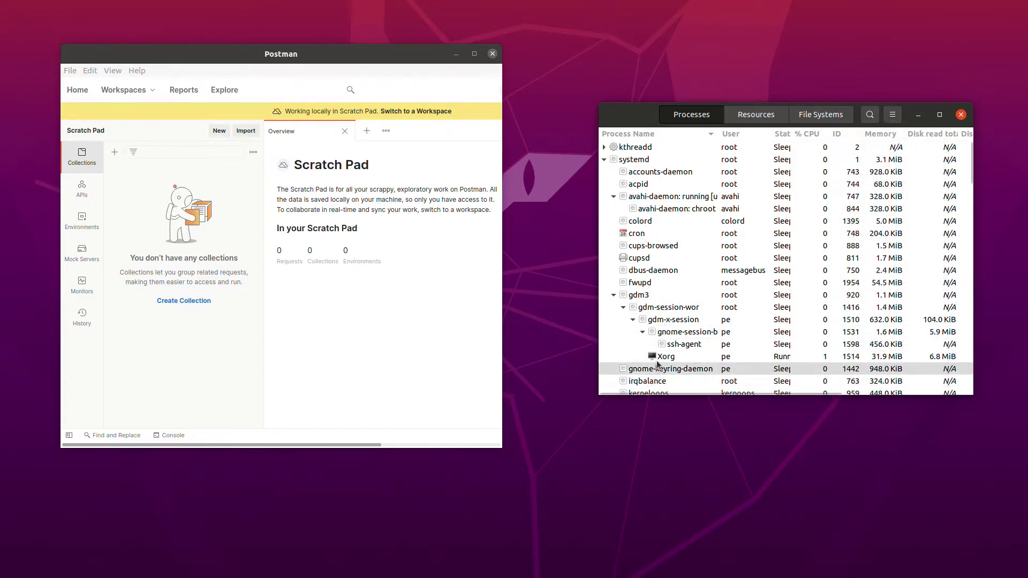
Turn off Show Dependencies to return the processes to a flat list.
click(894, 118)
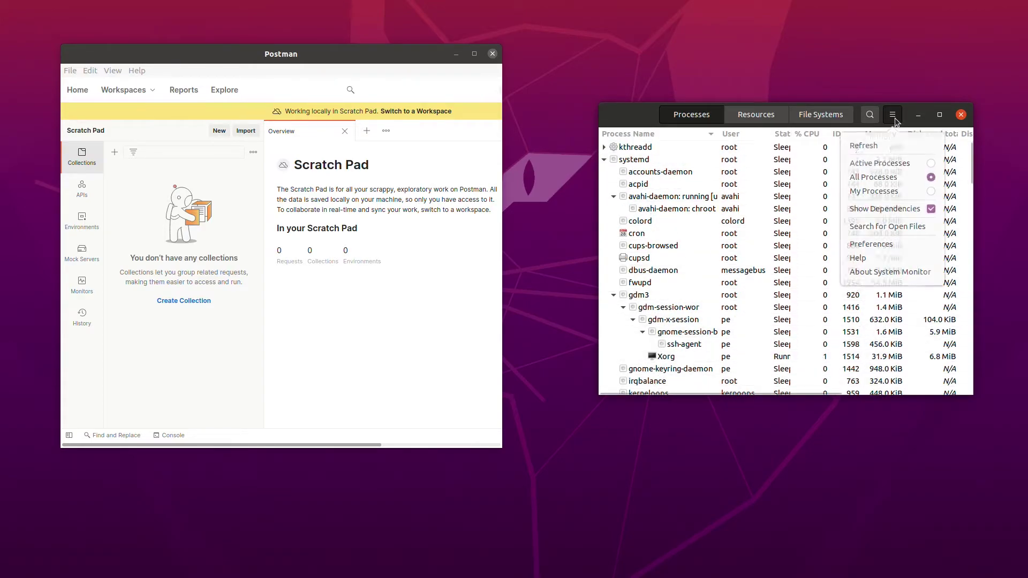
click(931, 211)
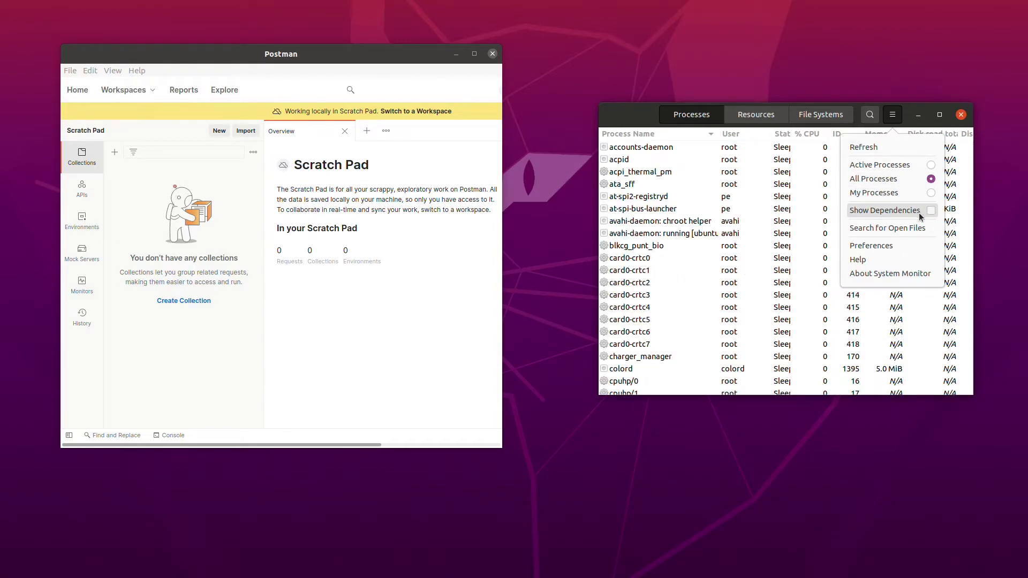
click(637, 247)
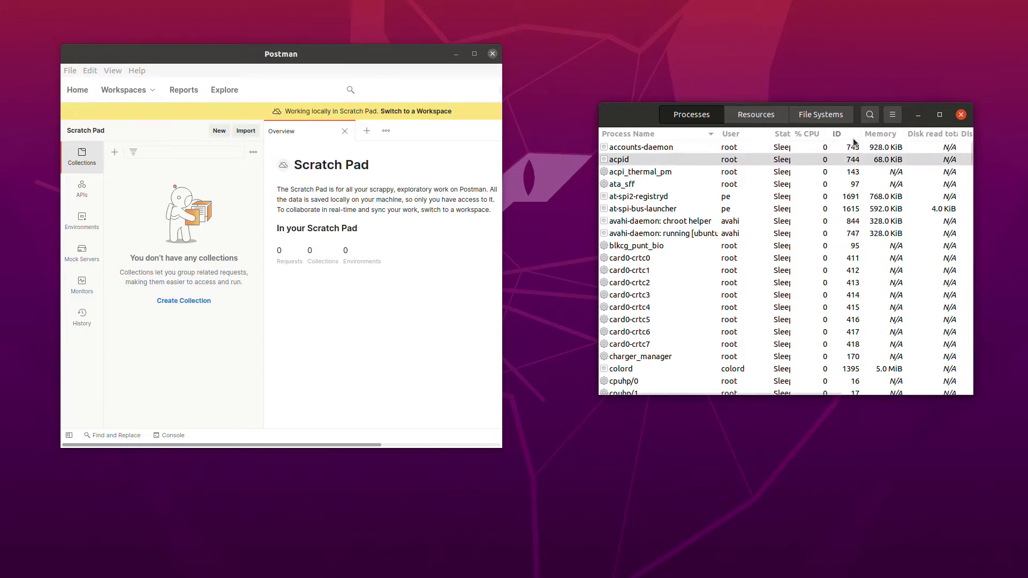
Filter the process list by searching for "postm".
click(871, 115)
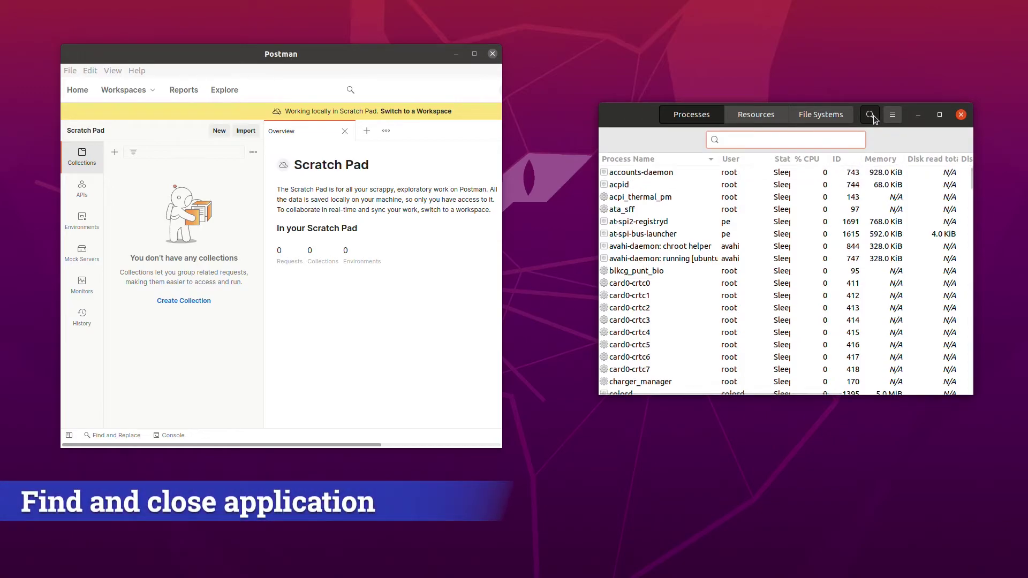
text(pos)
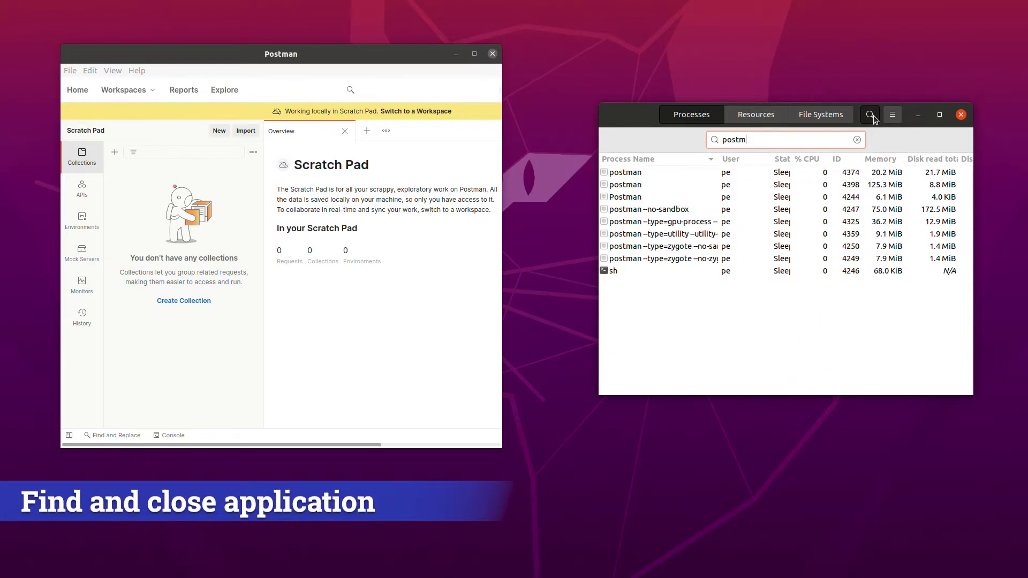
text(tm)
Open the properties of the first postman process in the filtered list and look through its details.
click(637, 172)
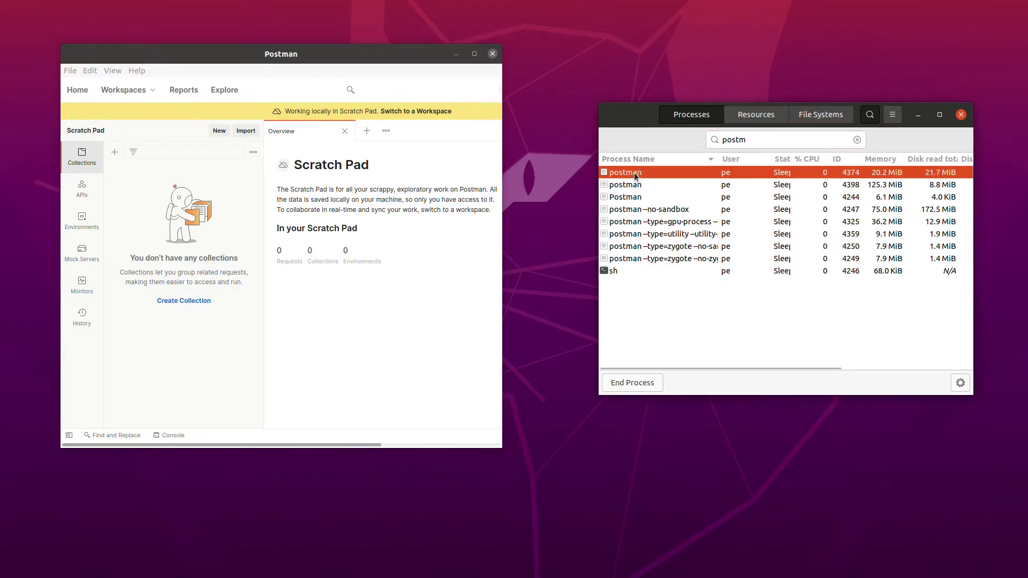
click(961, 384)
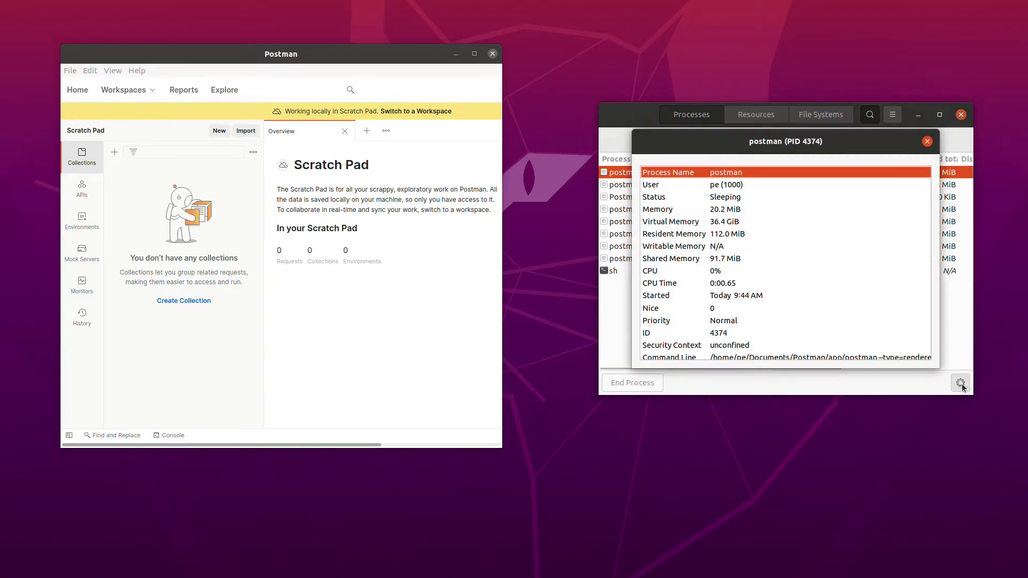
scroll(835, 268, down, 1)
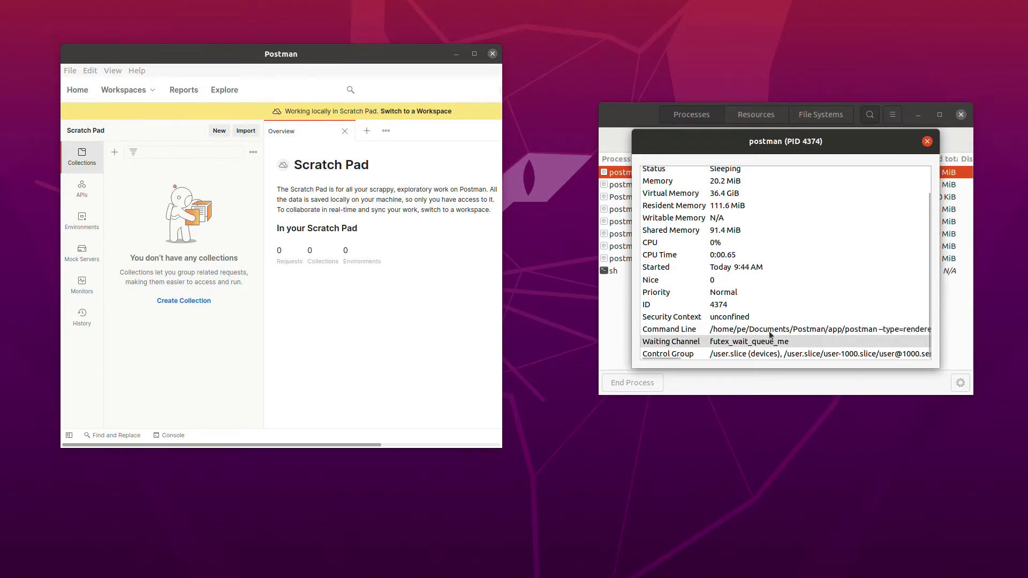
scroll(743, 274, up, 2)
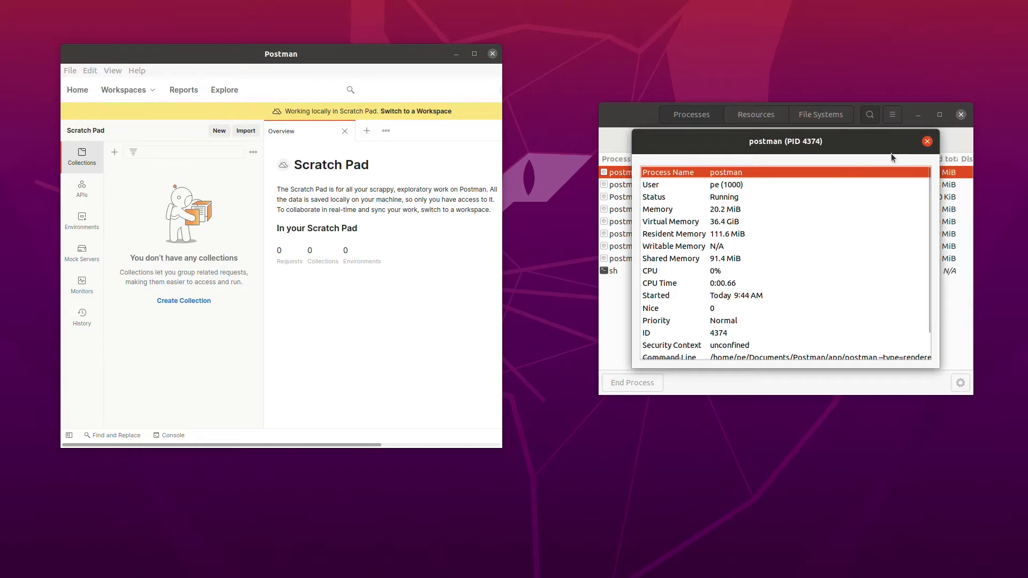
Close the process properties and end the first postman process in the filtered list, confirming the termination.
click(926, 141)
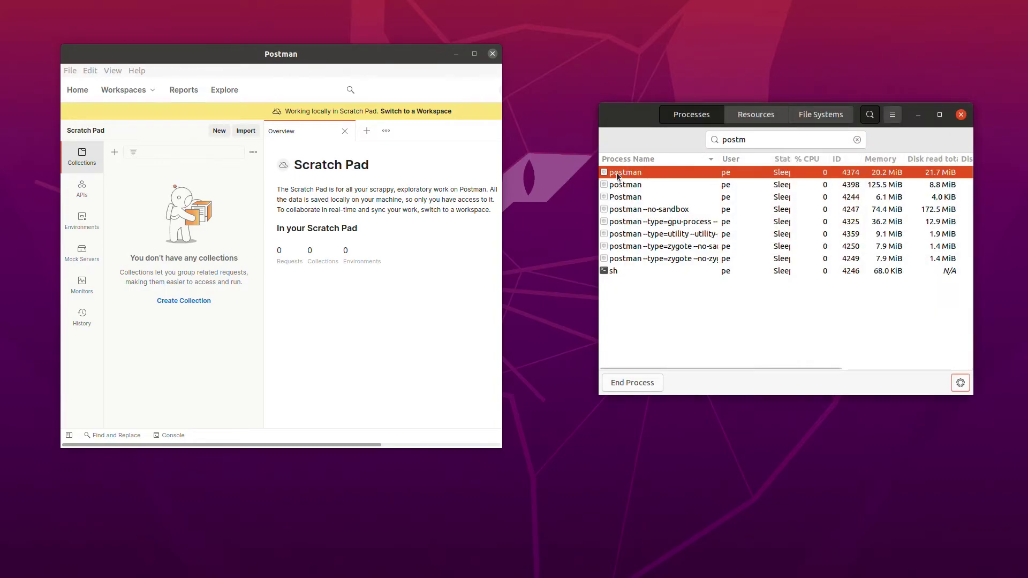
click(631, 383)
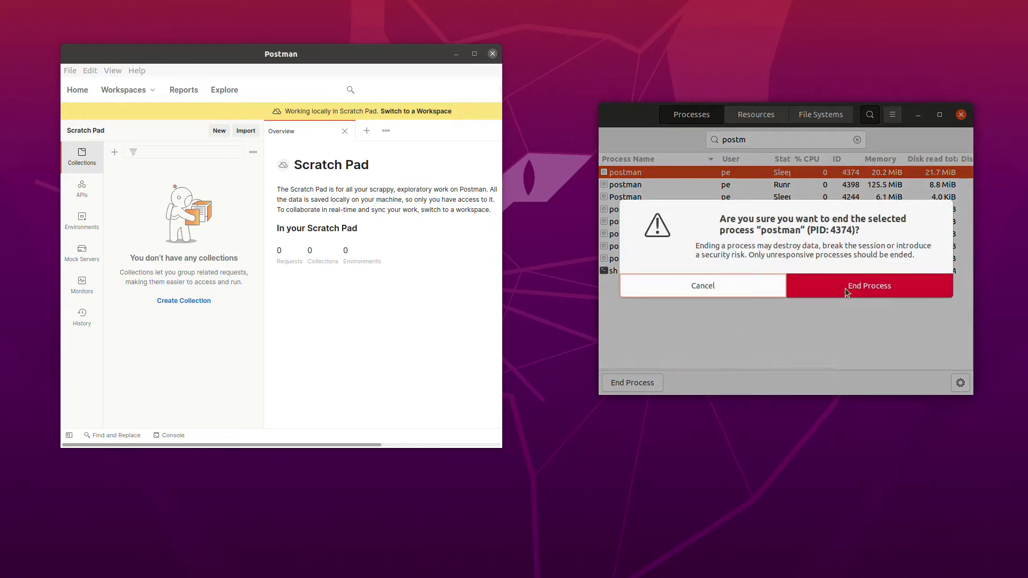
click(847, 289)
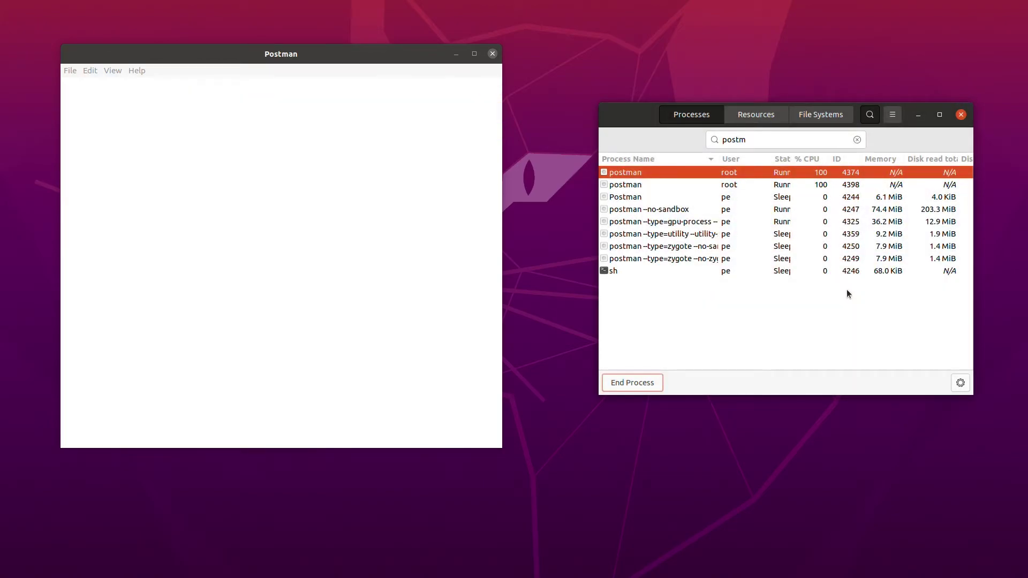
Select the six Postman processes from Postman through the last postman zygote entry, leaving out sh, and end them all together.
click(630, 172)
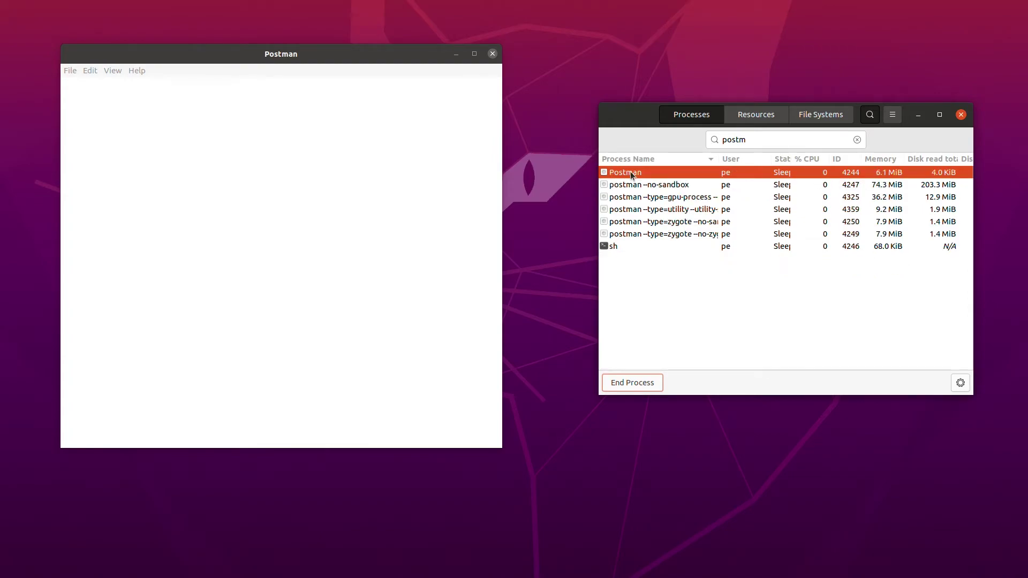
key(shift+Down)
key(shift+Down)
key(shift+Down)
key(shift+Down)
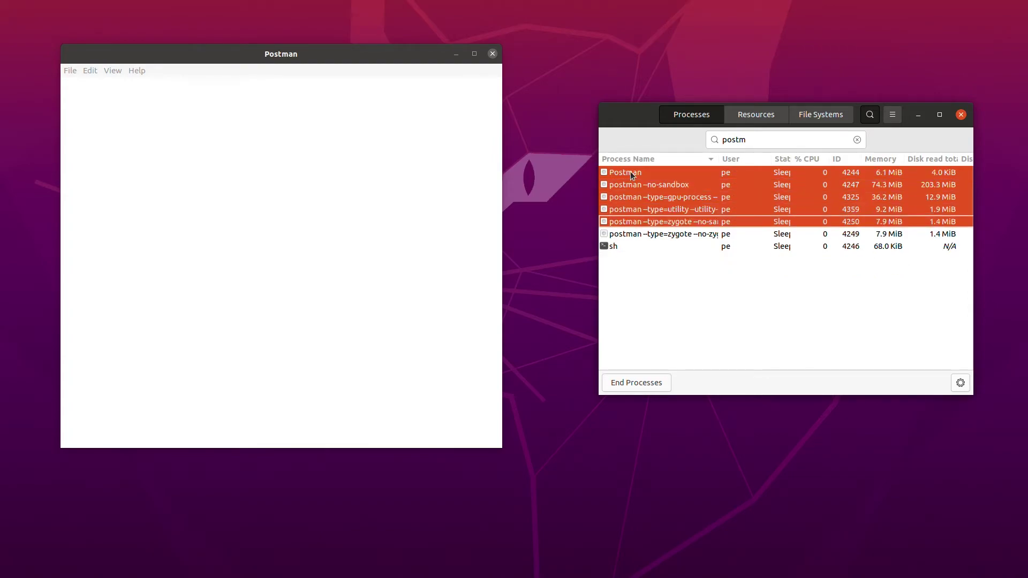
key(shift+Down)
click(634, 384)
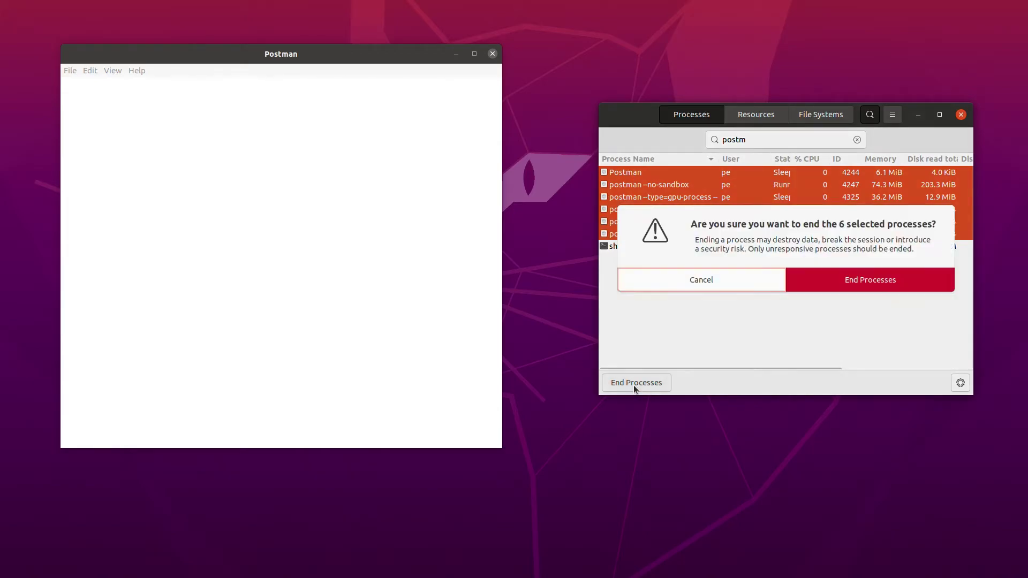
click(875, 282)
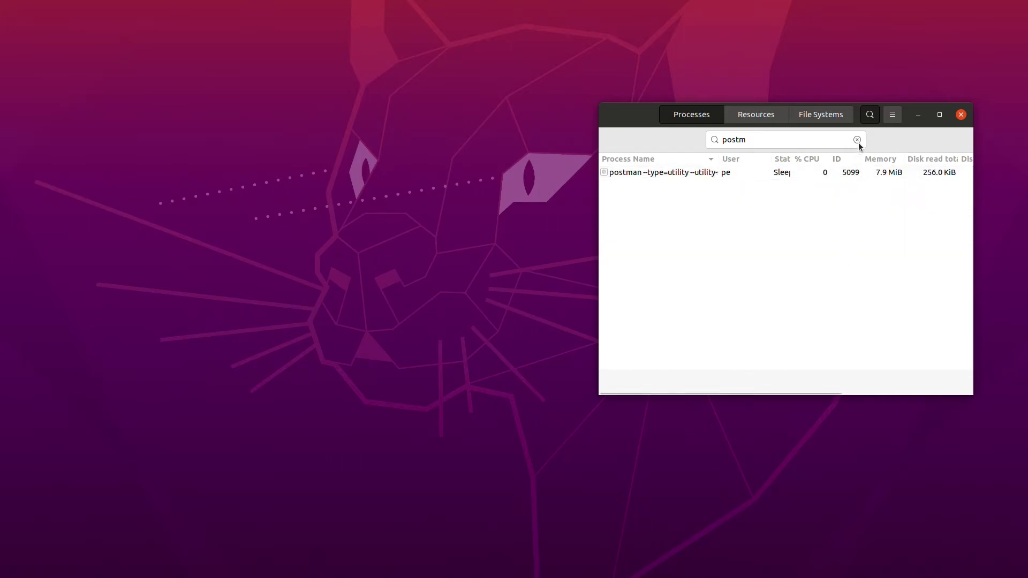
End the leftover postman utility process and clear the search filter to list all processes again.
click(672, 174)
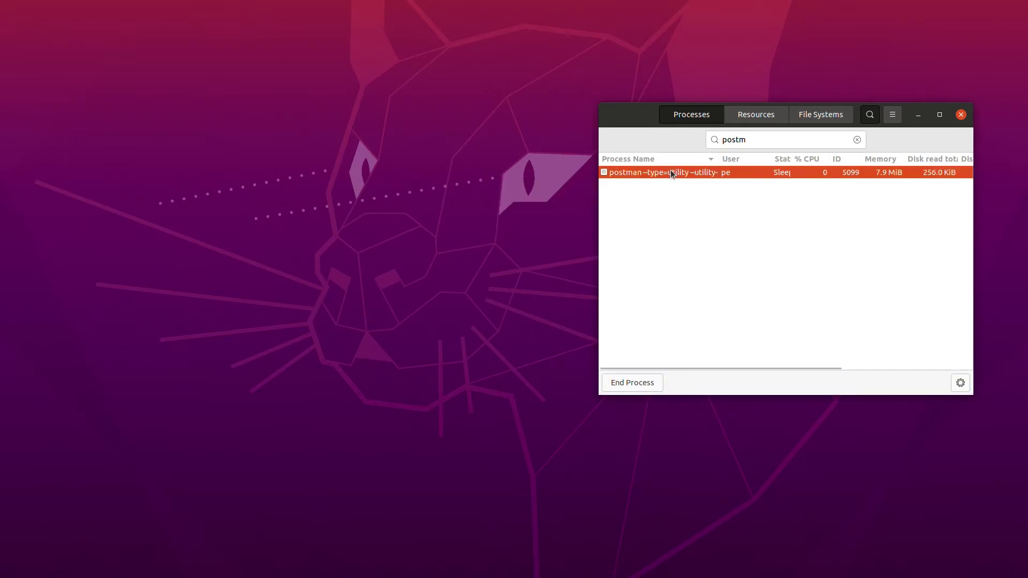
click(634, 384)
click(835, 291)
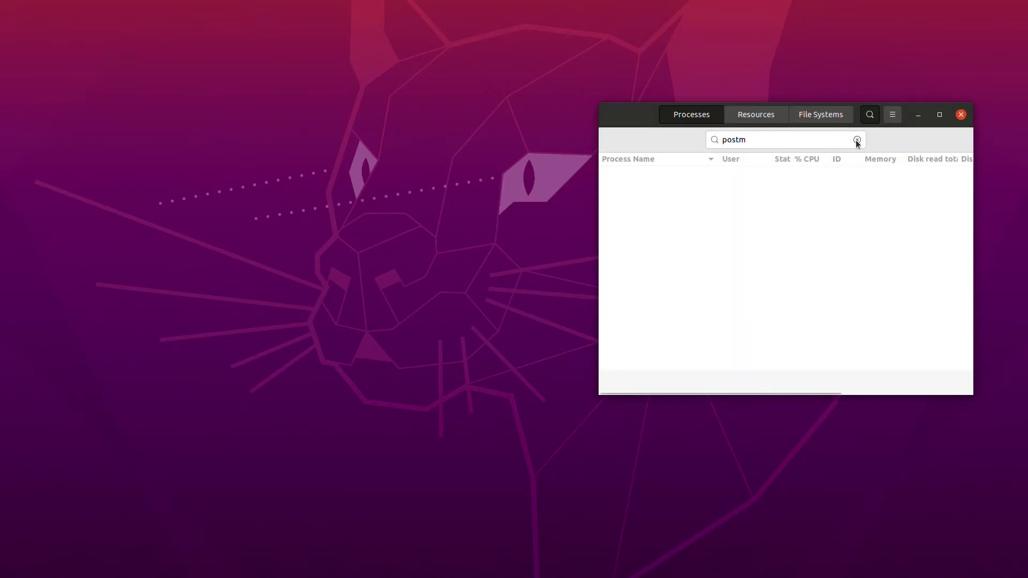
click(857, 141)
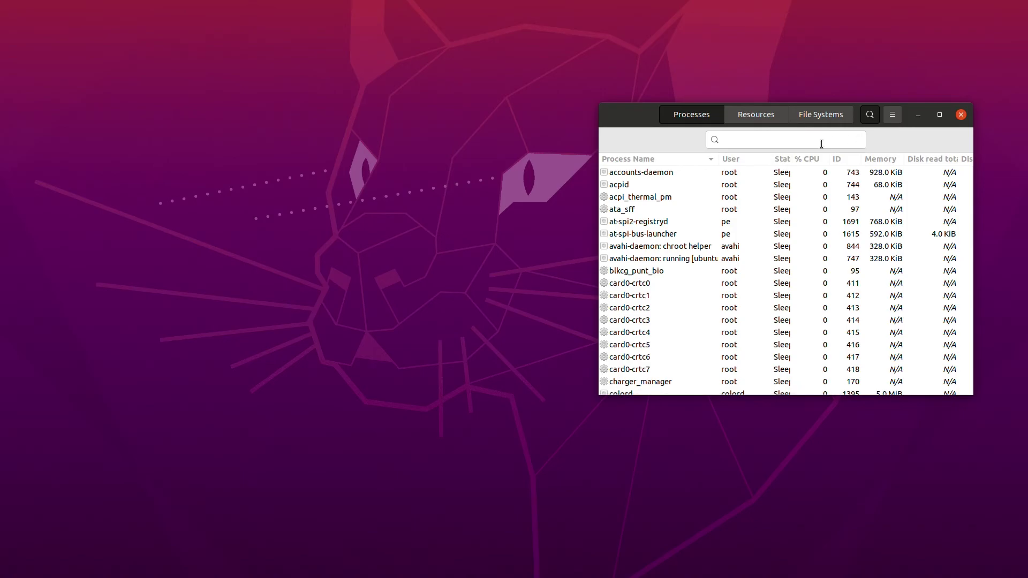